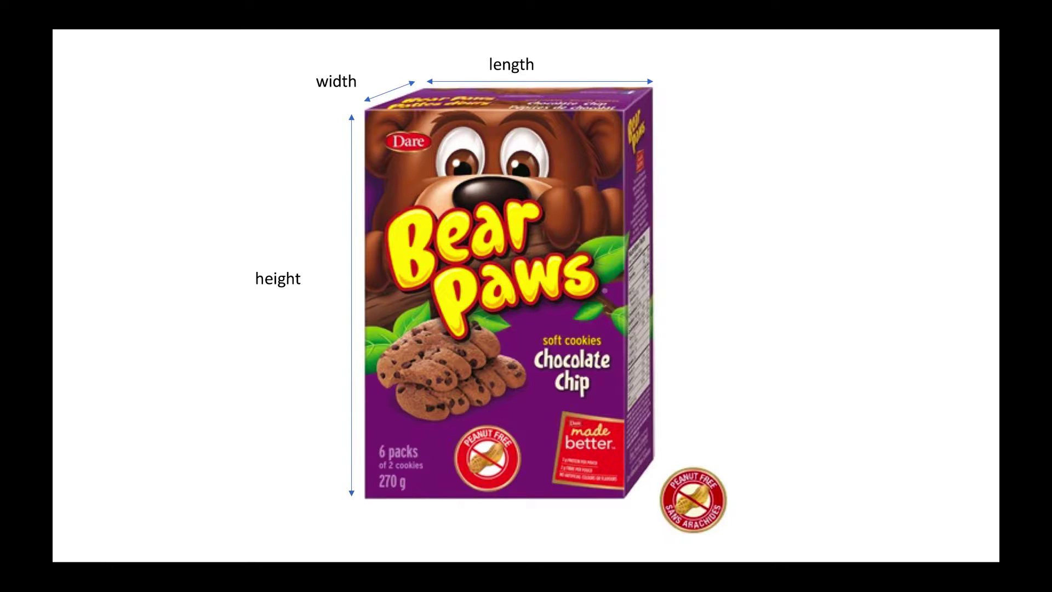
- Advance past the unfolded-faces slide to the end of the slide show
key(Right)
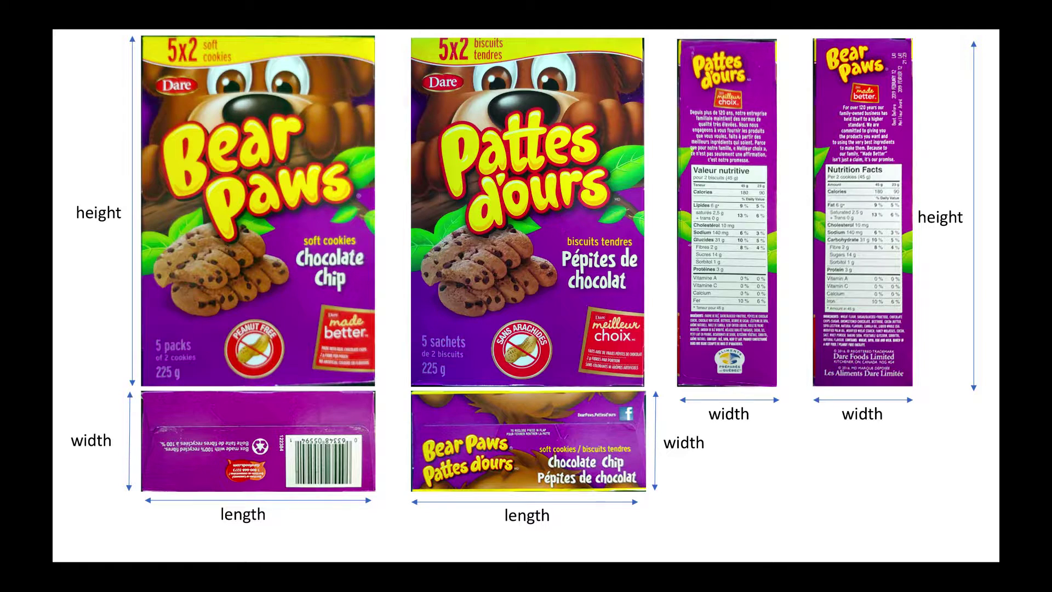
key(Right)
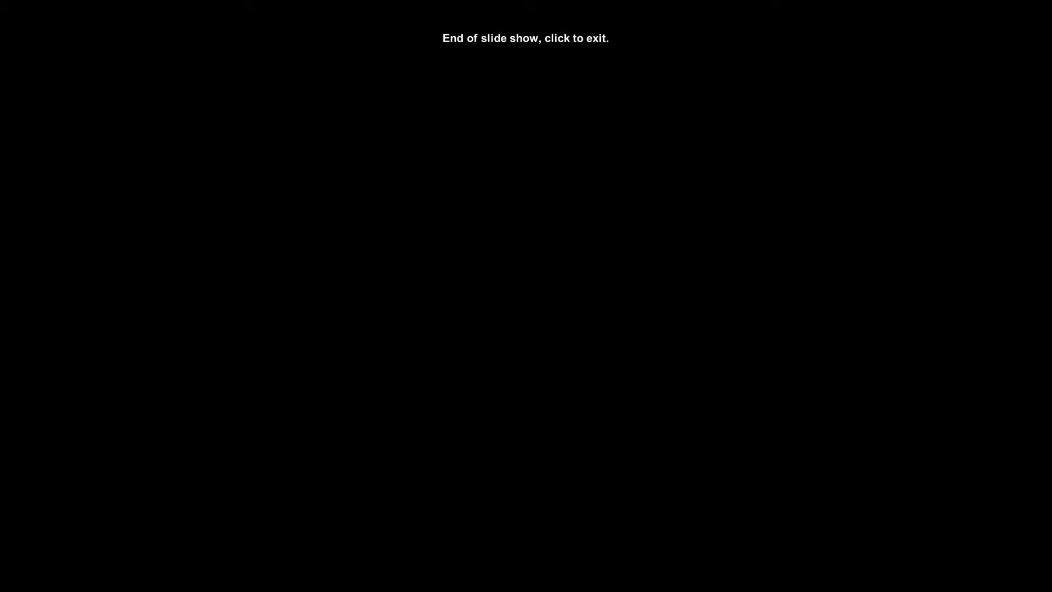
- Go back to the cookie-box slide
key(Left)
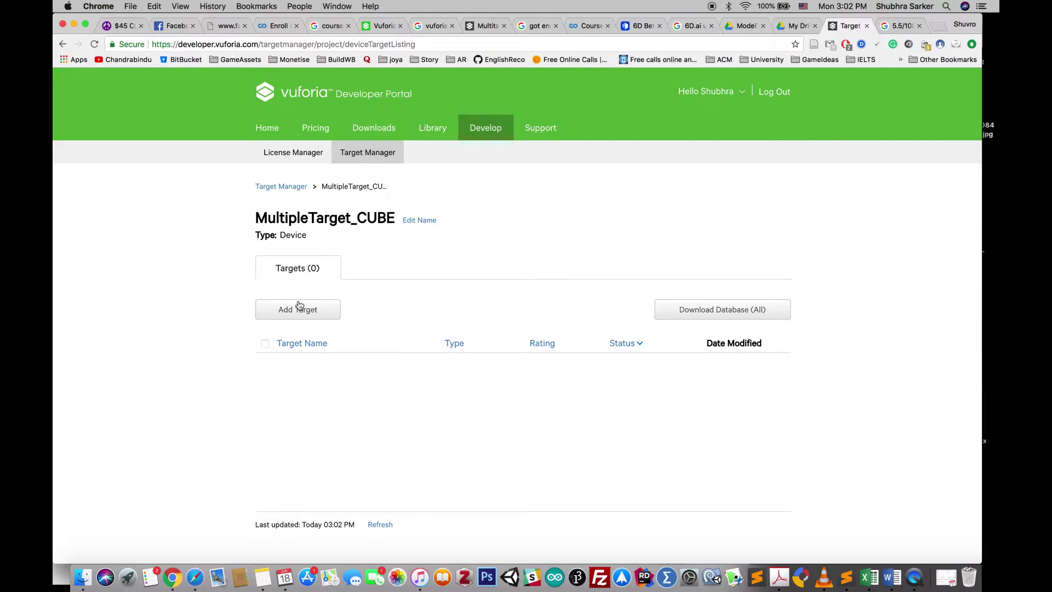
- Add a cuboid target named MultiTargetCube with width 0.133, height 0.20 and length 0.055
click(300, 311)
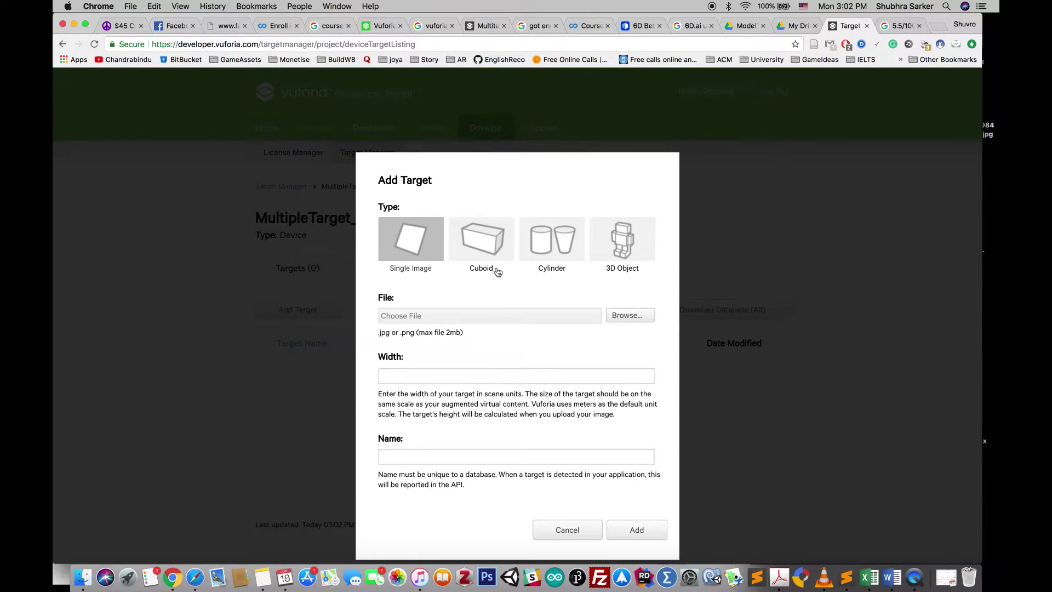
click(495, 250)
click(465, 314)
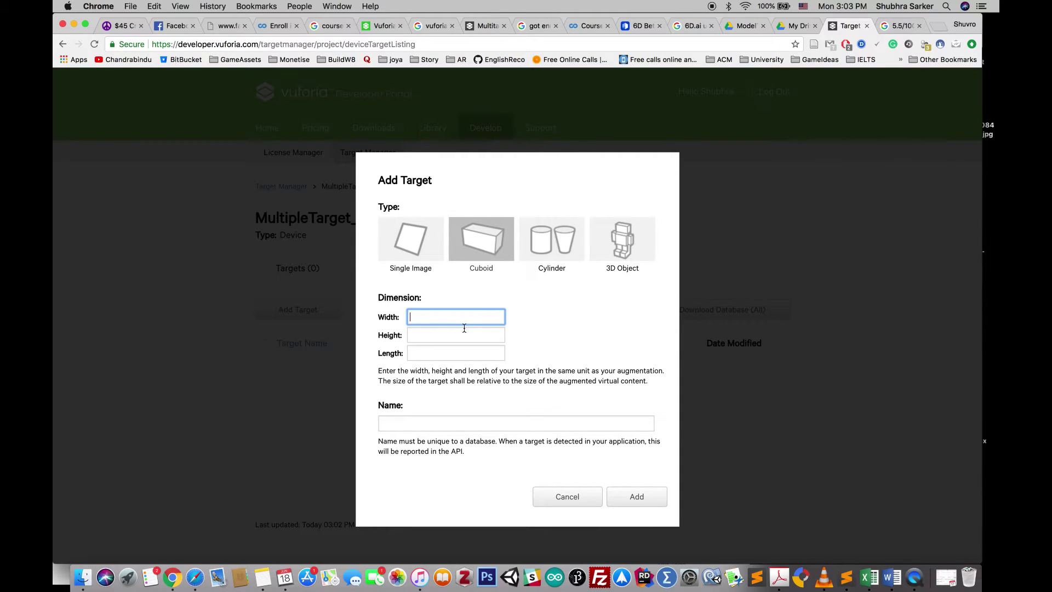
text(0.133)
click(457, 334)
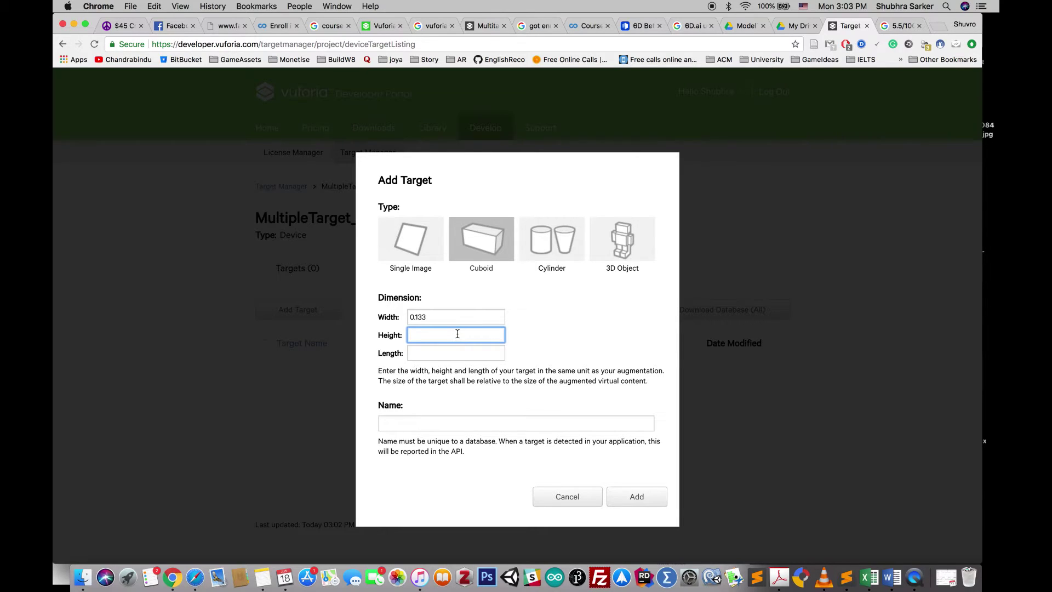
text(0.20)
click(457, 351)
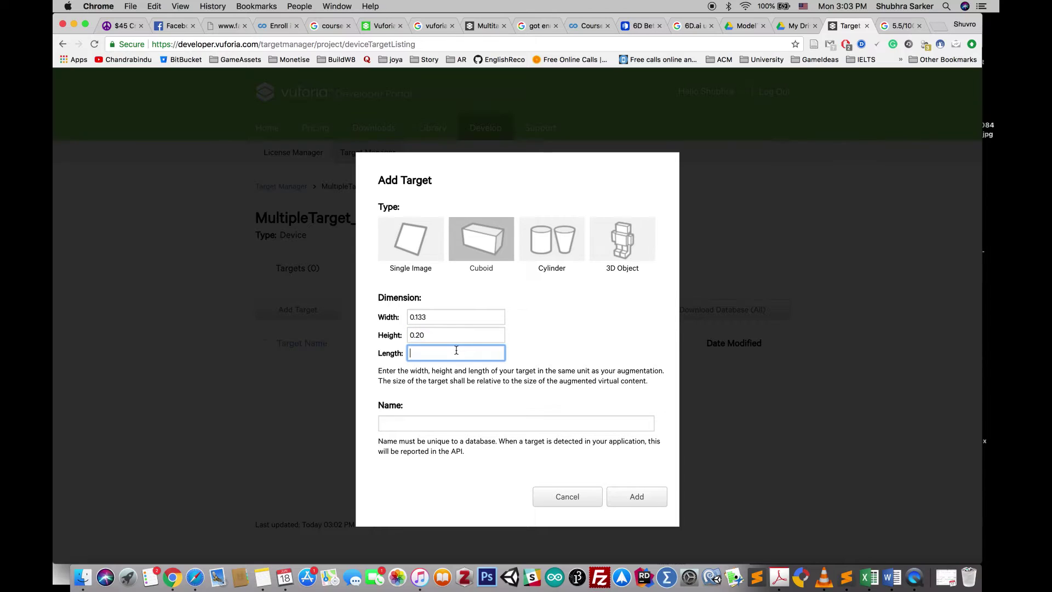
text(0.055)
click(484, 424)
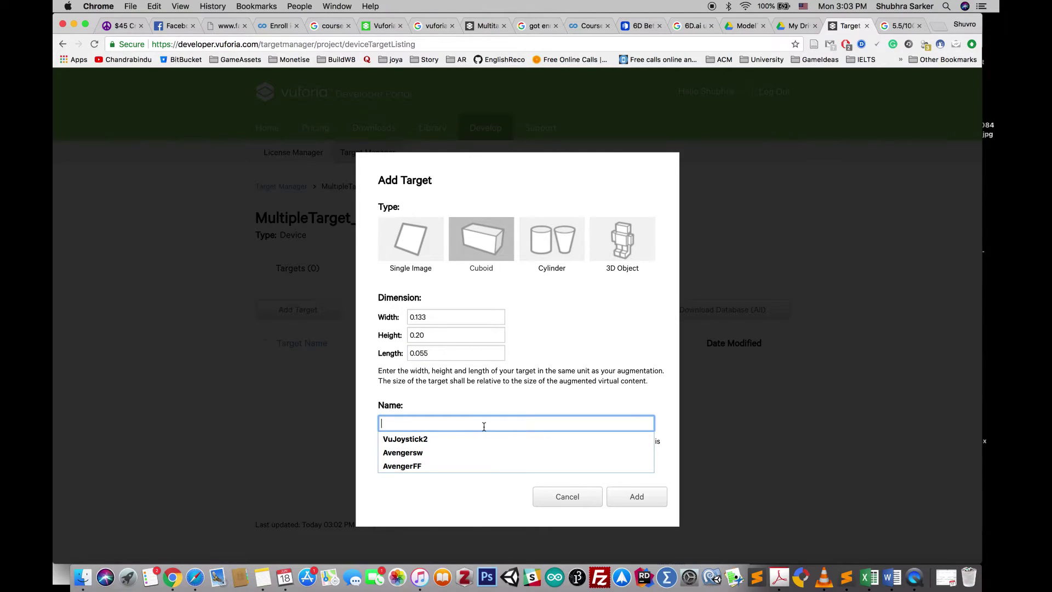
text(Mu)
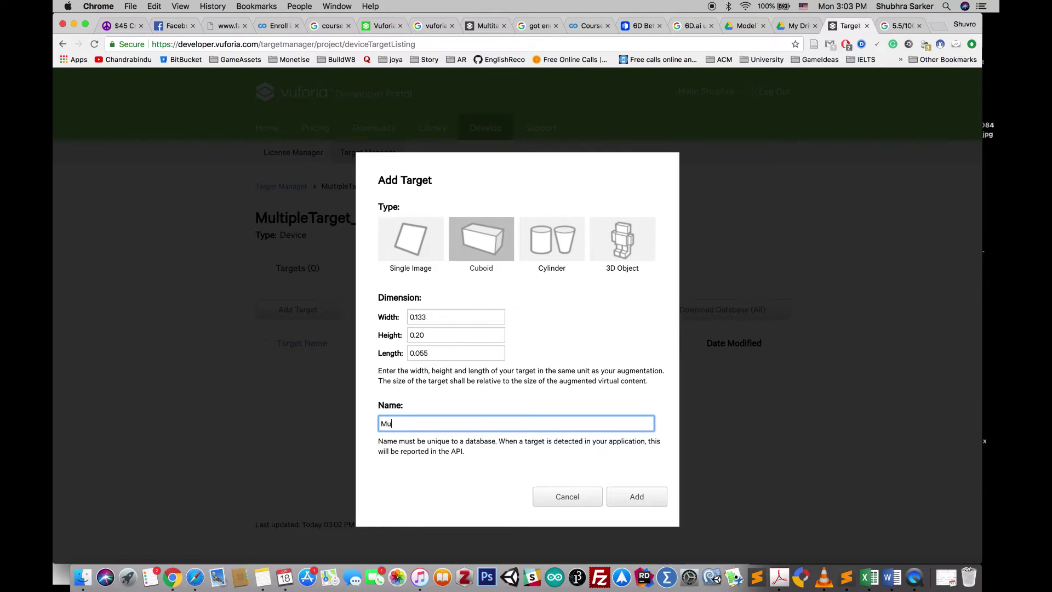
text(ltiTargetCube)
click(648, 500)
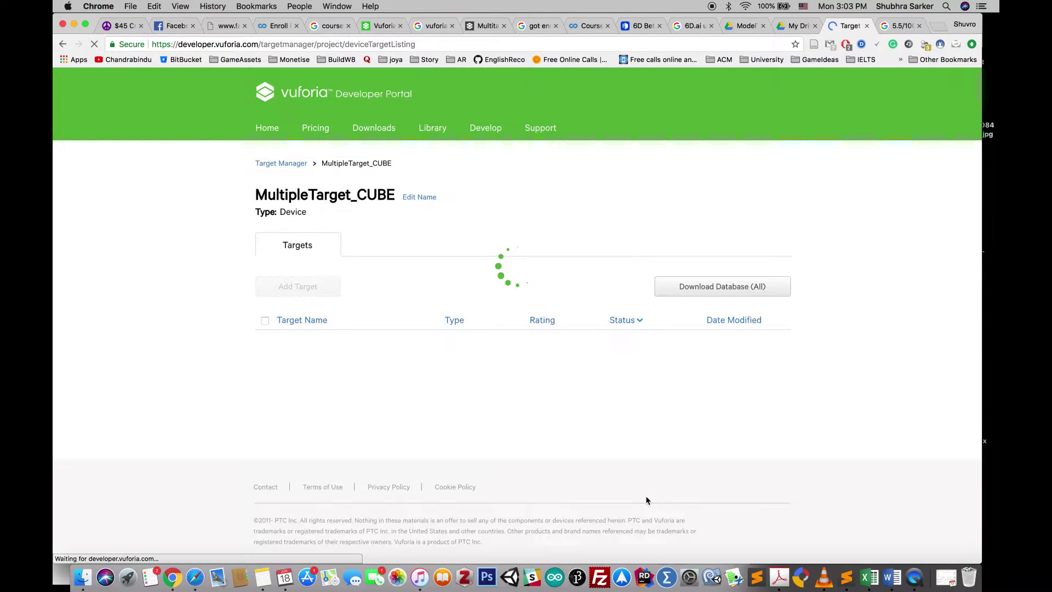
- Open the MultiTargetCube target and upload front.jpg as its front face
click(353, 368)
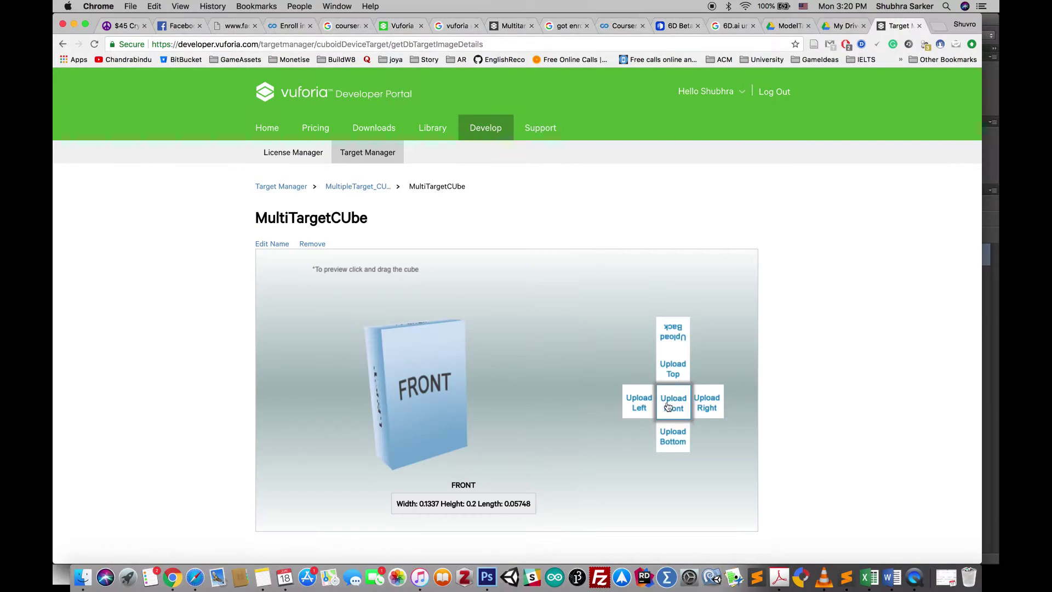
click(674, 405)
click(637, 292)
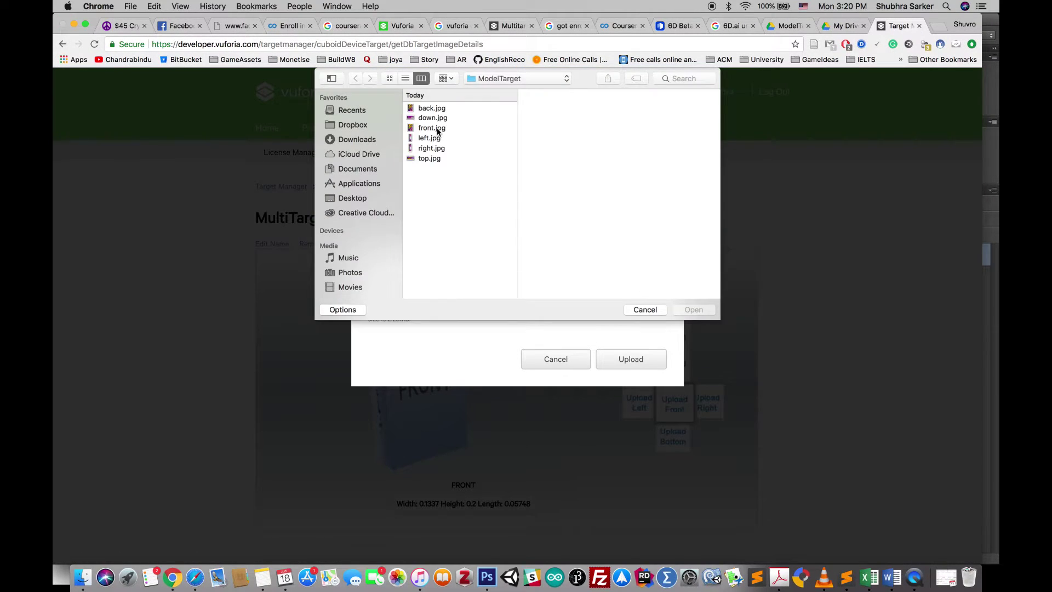
double_click(433, 129)
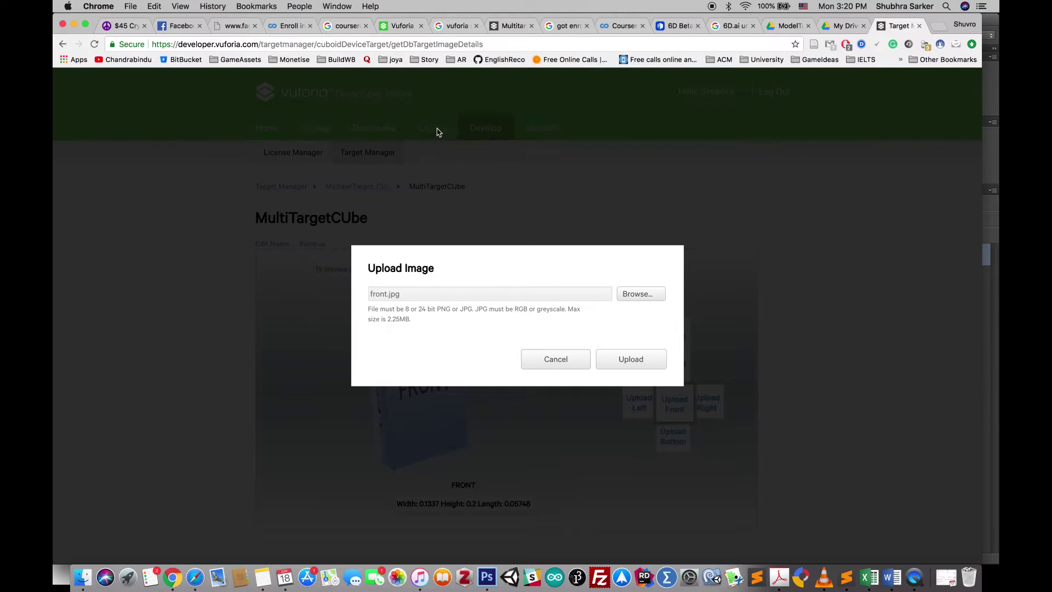
click(638, 363)
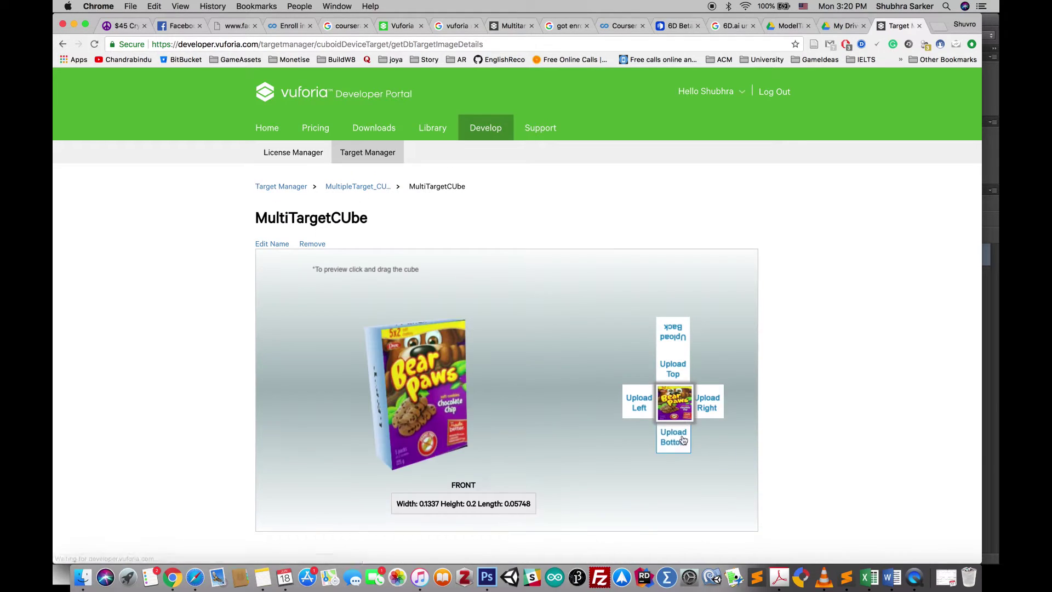
- Upload left.jpg and right.jpg as the left and right faces, then rotate the preview to the bottom
click(639, 403)
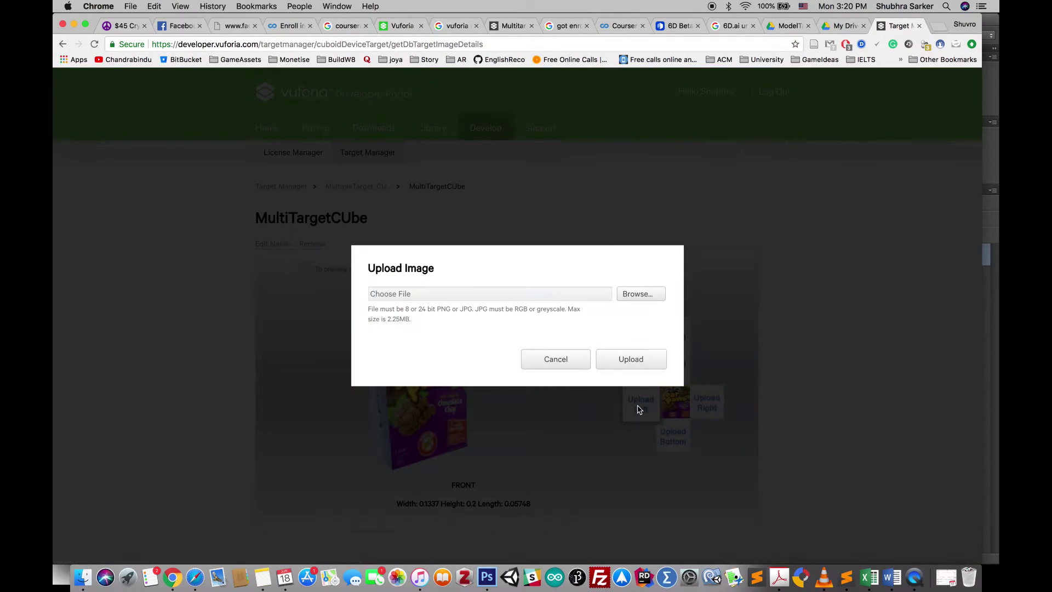
click(638, 293)
double_click(433, 140)
click(620, 361)
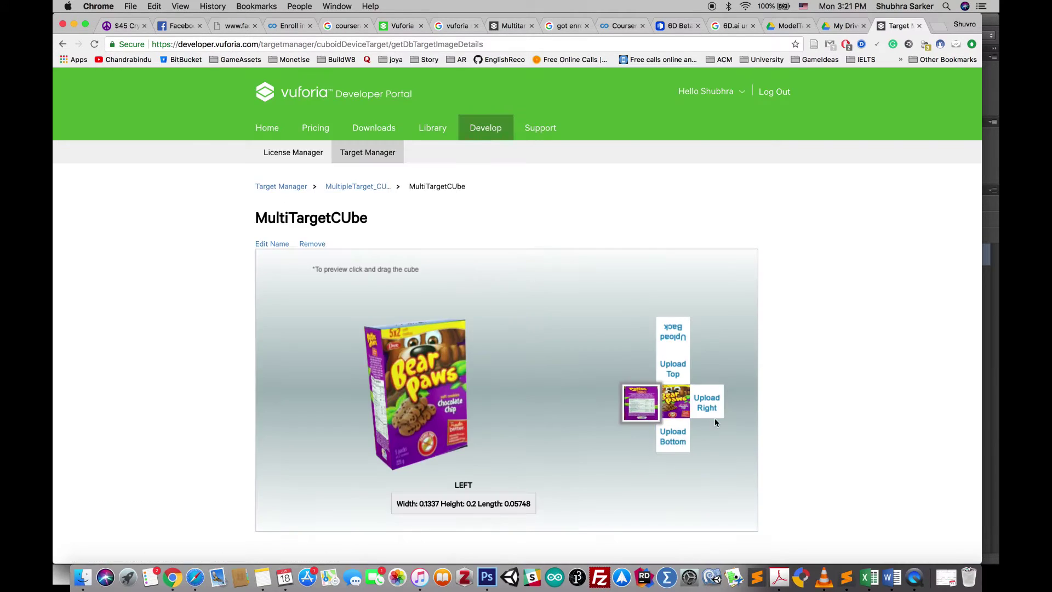
click(709, 403)
click(637, 293)
double_click(433, 148)
click(630, 359)
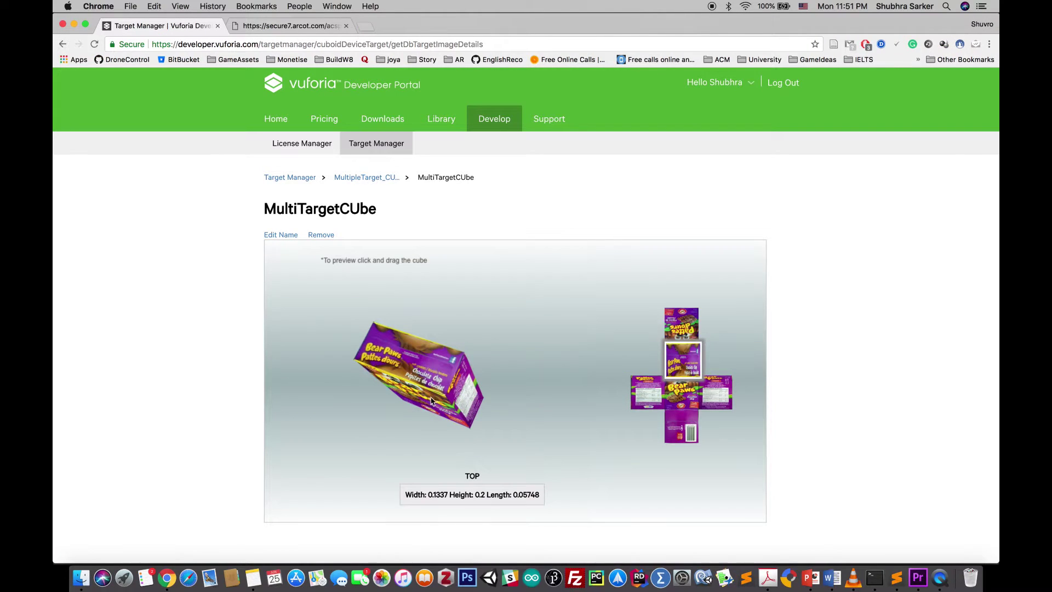
drag(430, 400, 525, 357)
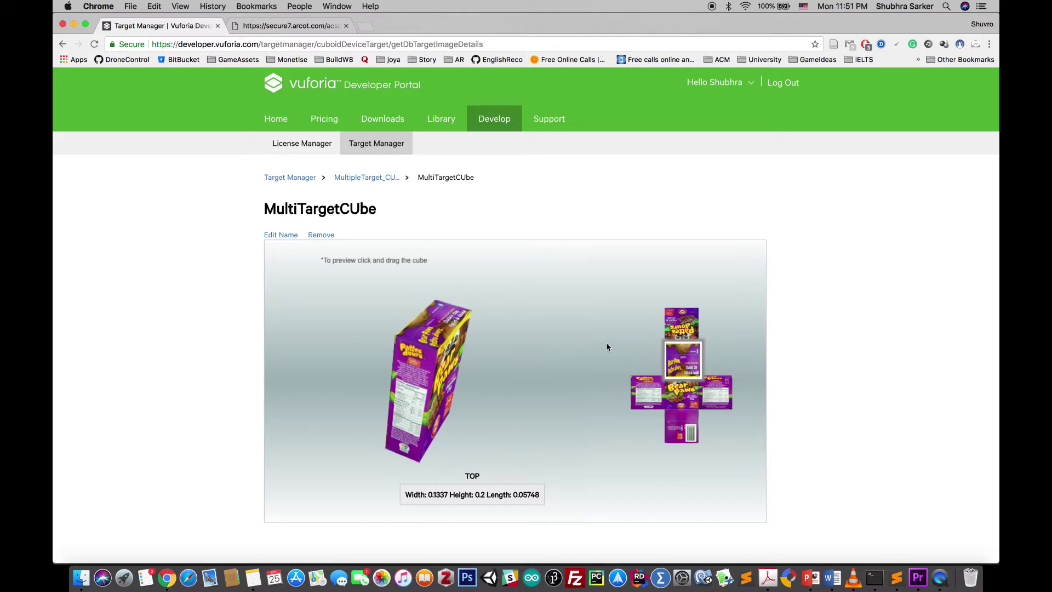
- Select MultiTargetCUbe in the MultipleTarget_CUBE list and download the database for Unity Editor
click(372, 178)
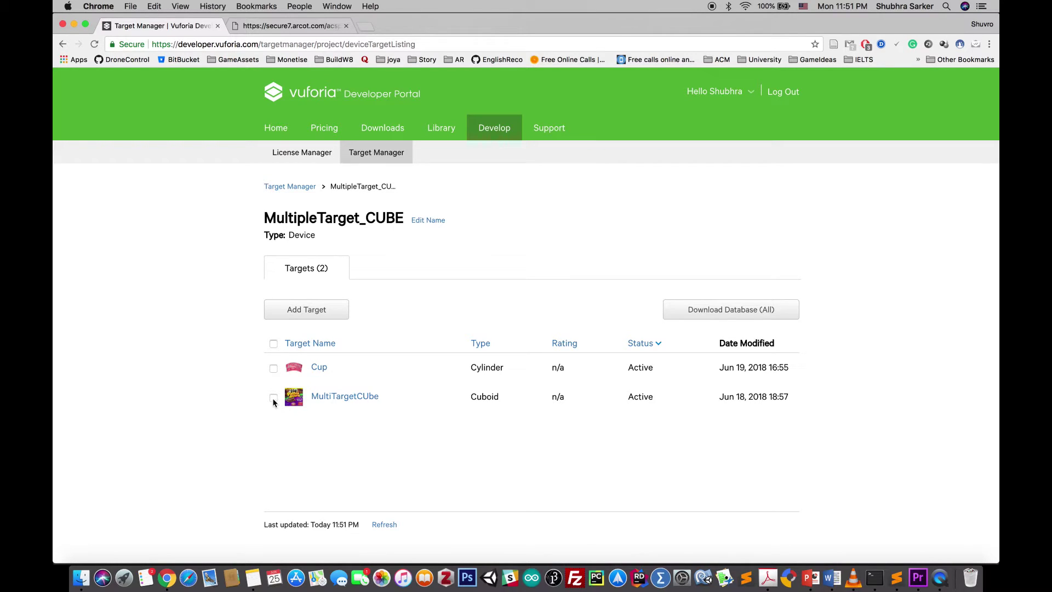
click(274, 398)
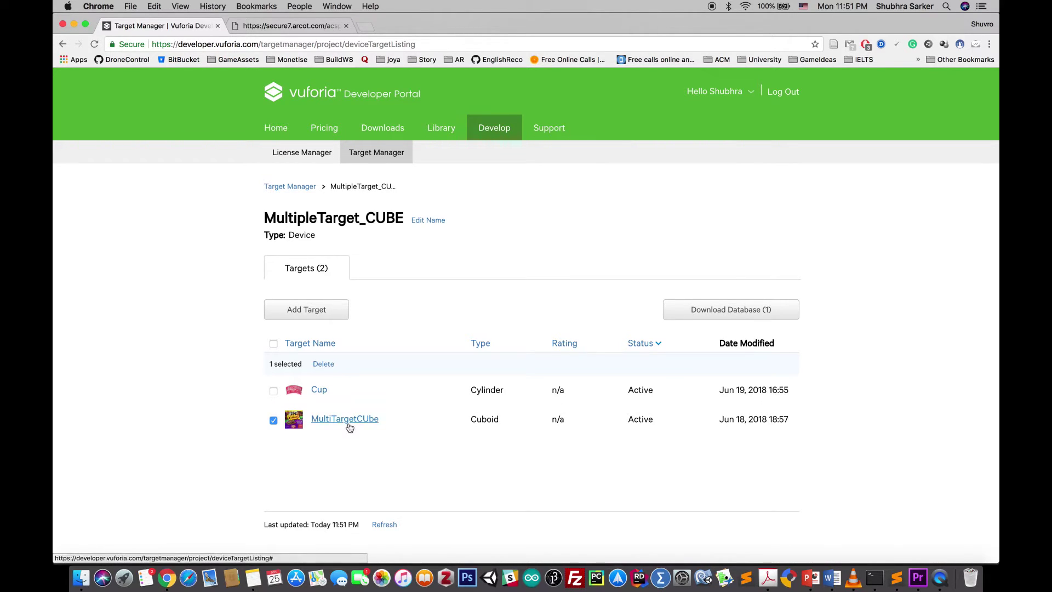
click(755, 310)
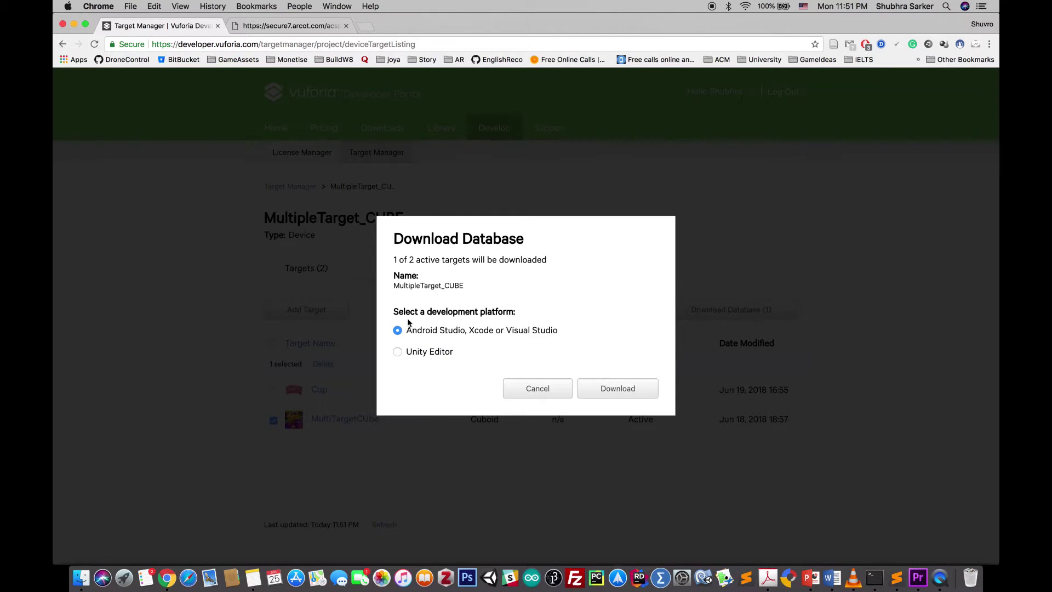
click(398, 352)
click(600, 395)
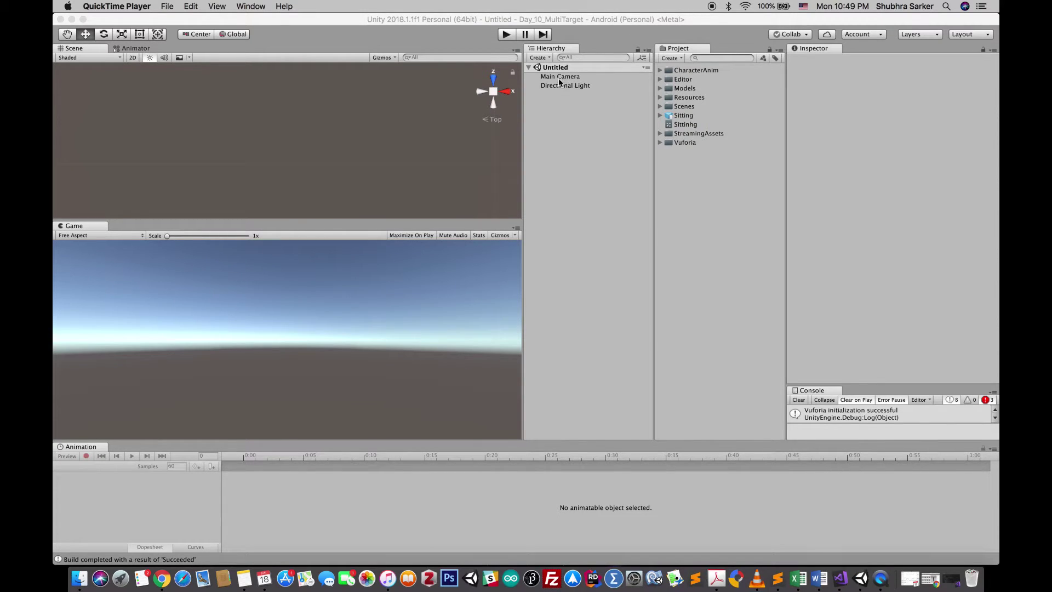
- Delete the Main Camera and add a Vuforia AR Camera to the scene
click(547, 58)
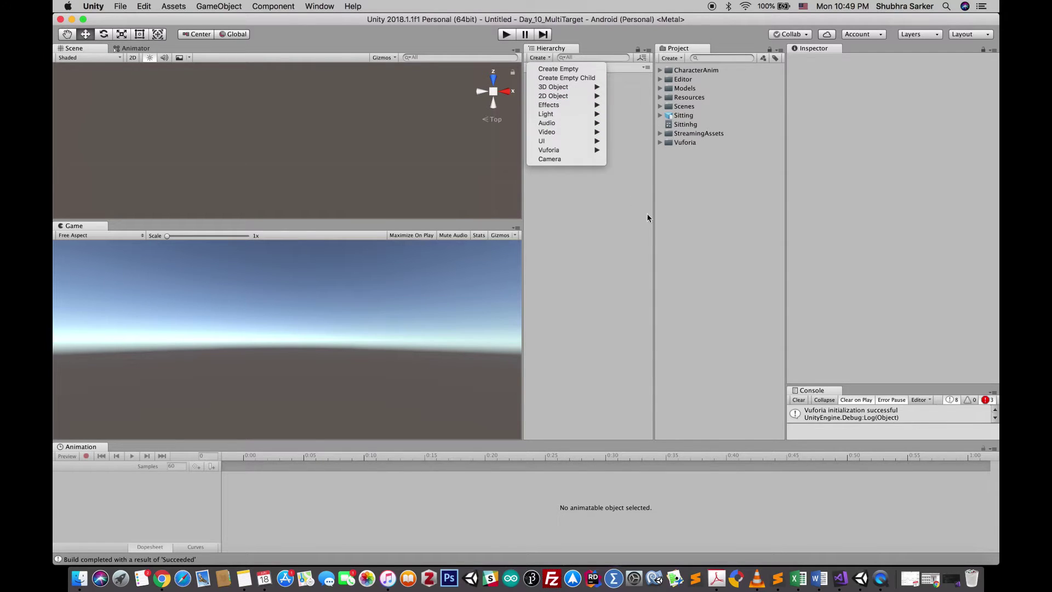
key(Escape)
right_click(561, 77)
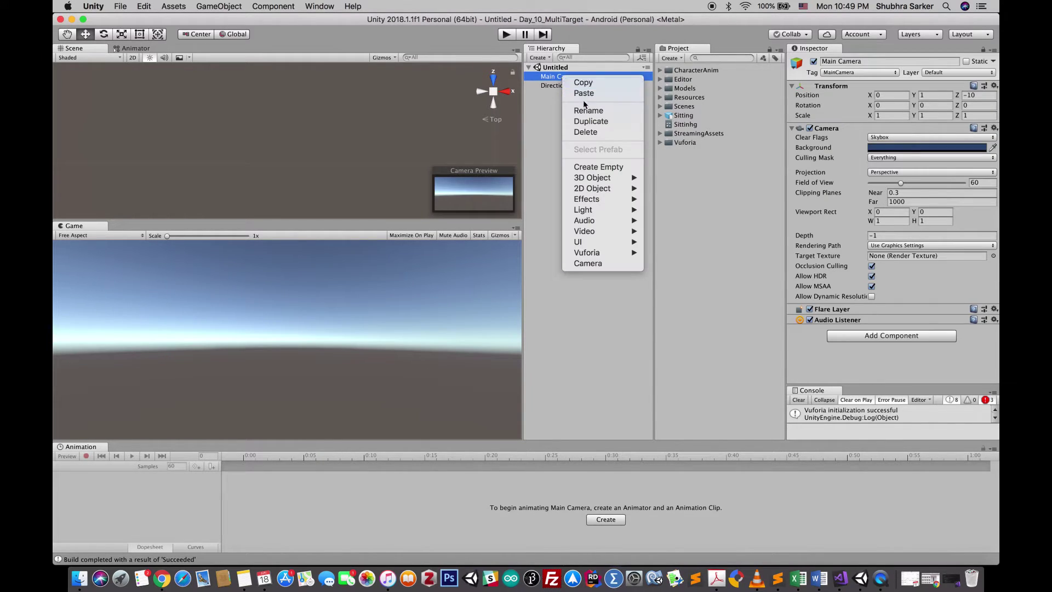
click(586, 132)
click(544, 58)
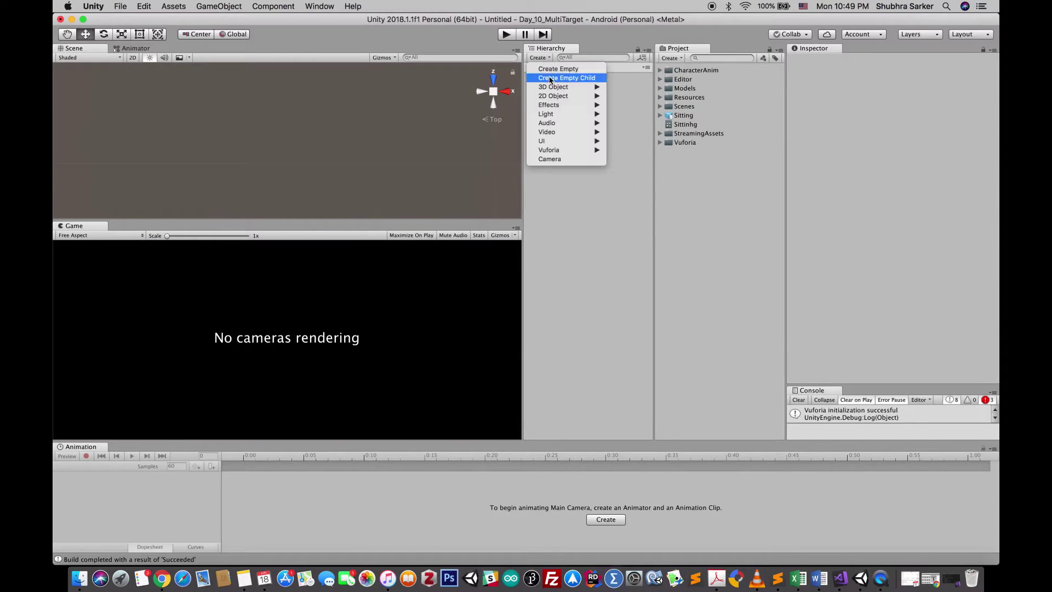
mouse_move(564, 150)
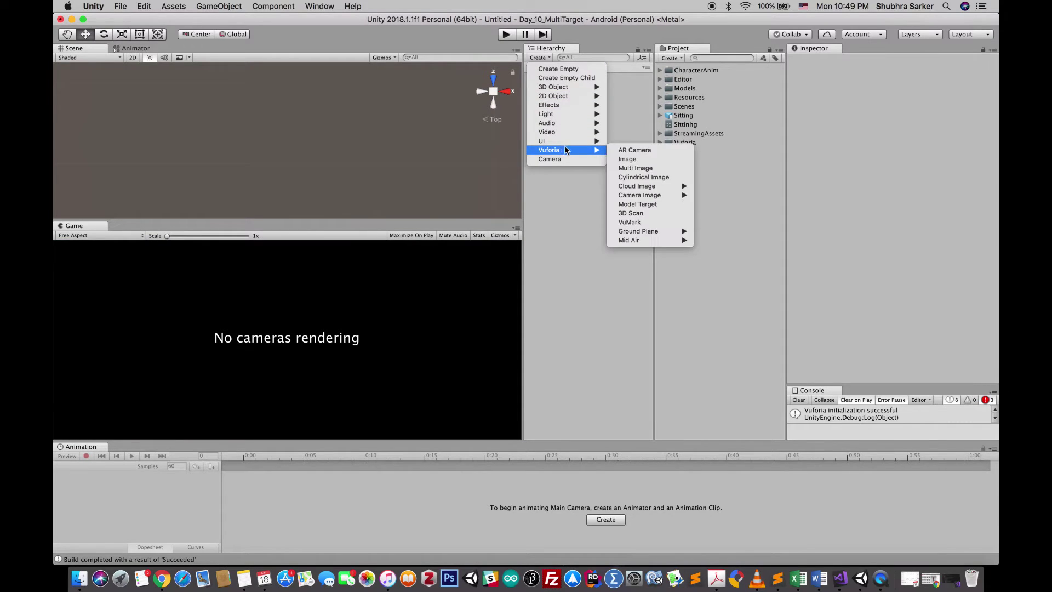
click(618, 151)
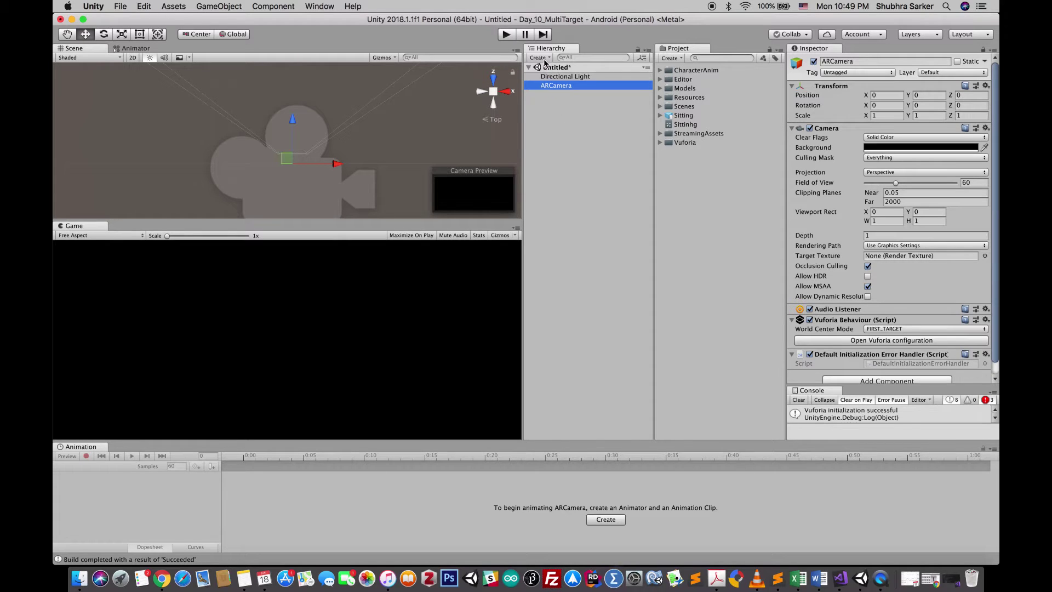
- Open the Vuforia Configuration and select the App License Key to review it
click(325, 7)
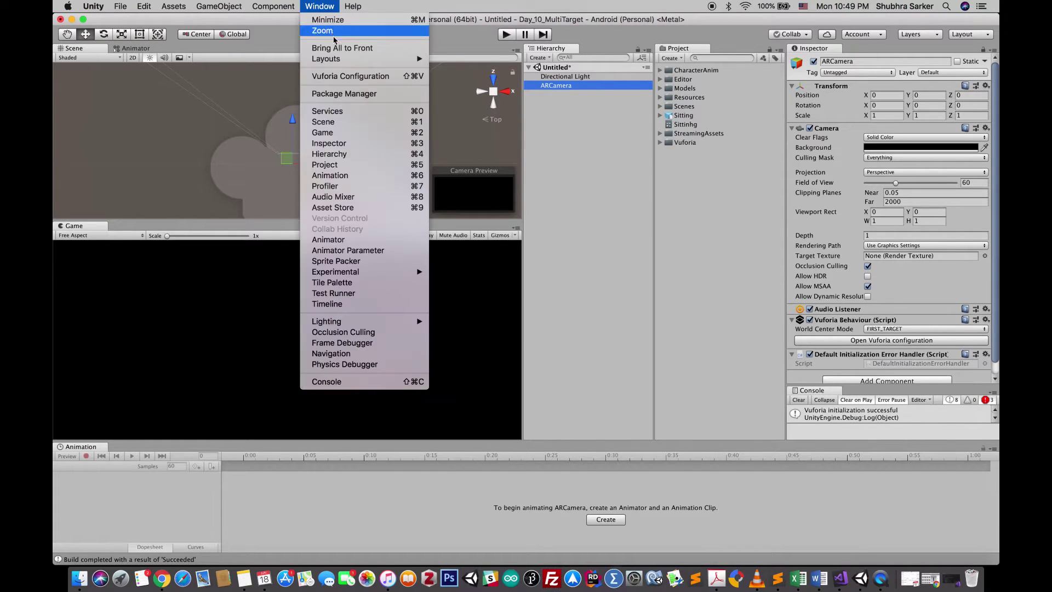
click(340, 76)
drag(866, 110, 685, 181)
scroll(780, 275, down, 1)
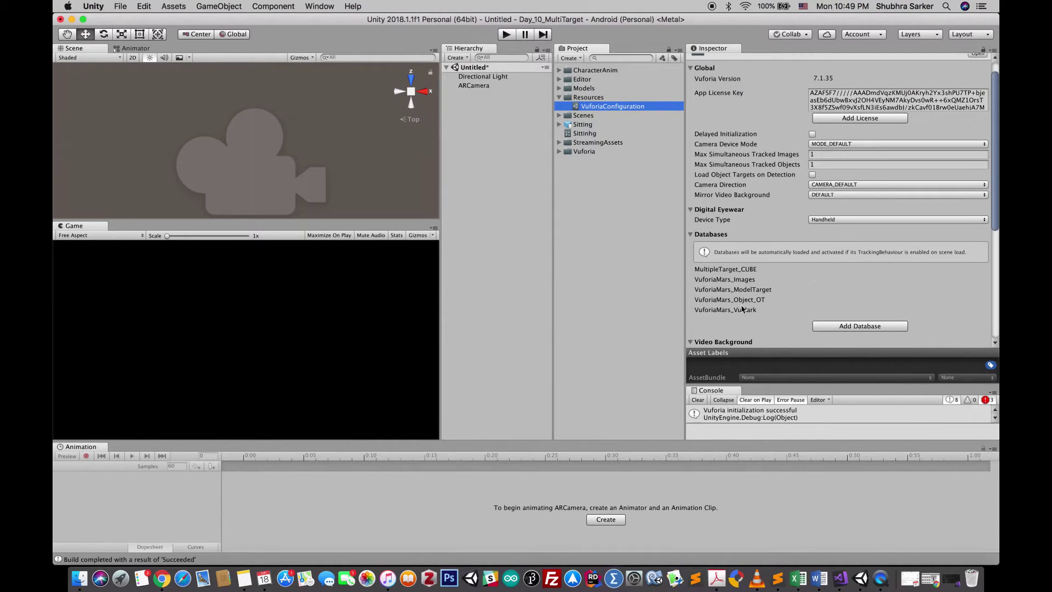
click(485, 143)
- Add a Vuforia Multi Image target and keep MultipleTarget_CUBE as its database
click(463, 59)
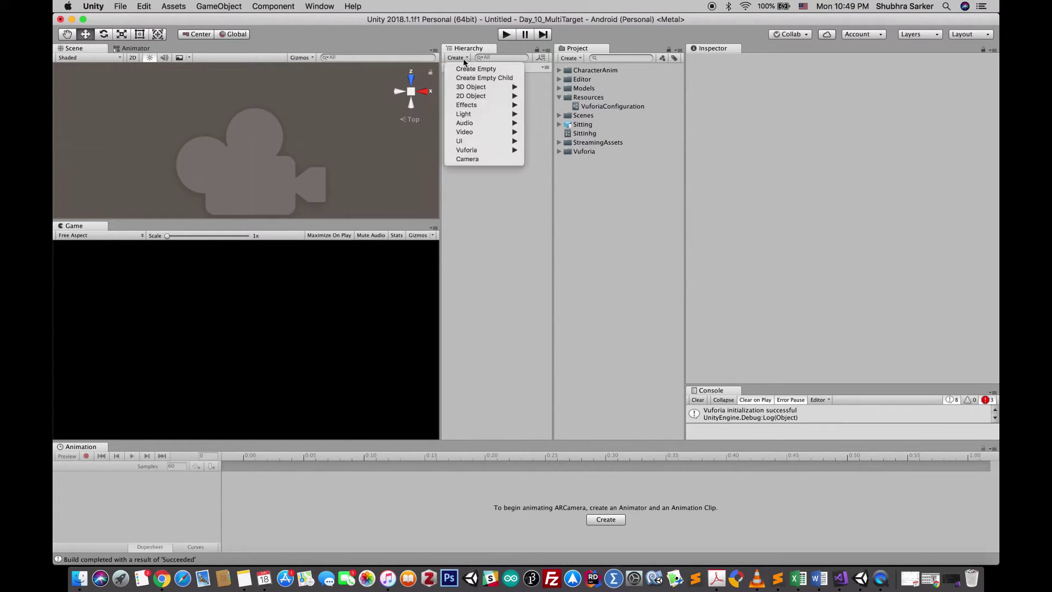
mouse_move(477, 150)
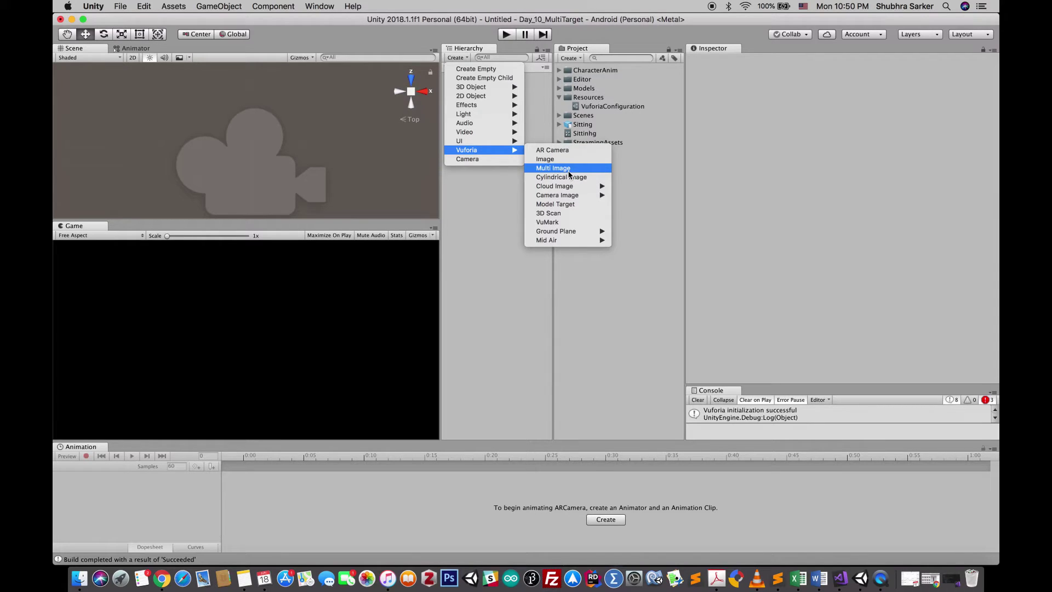
click(569, 174)
click(454, 95)
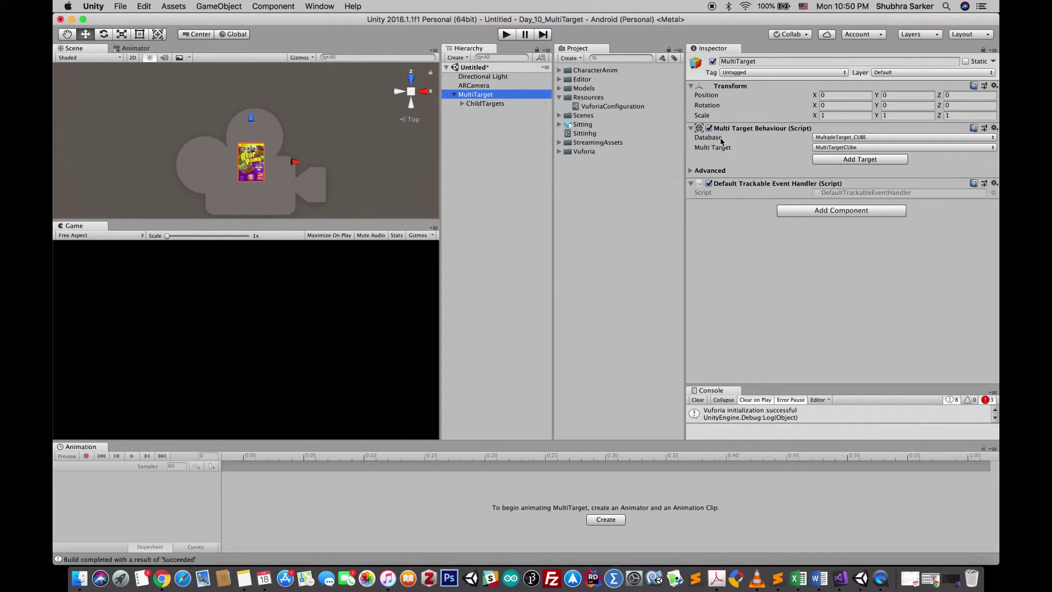
click(852, 138)
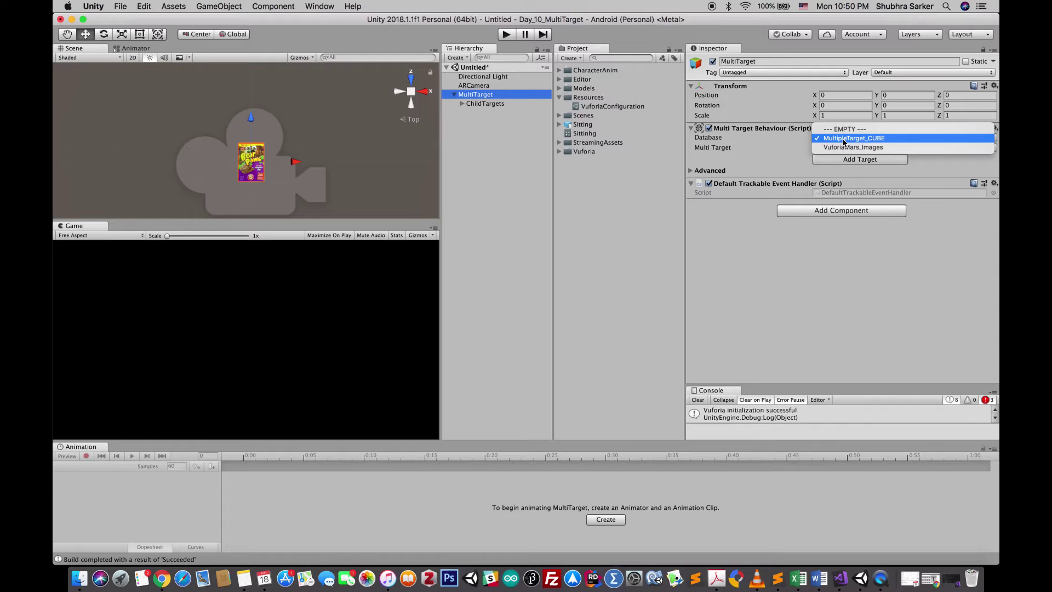
click(844, 139)
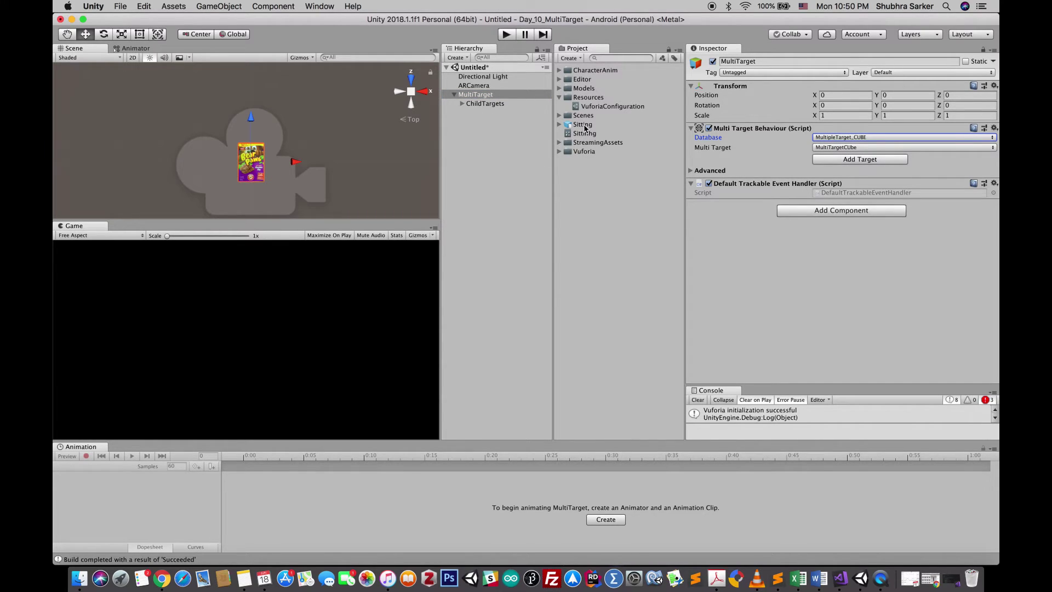
click(674, 175)
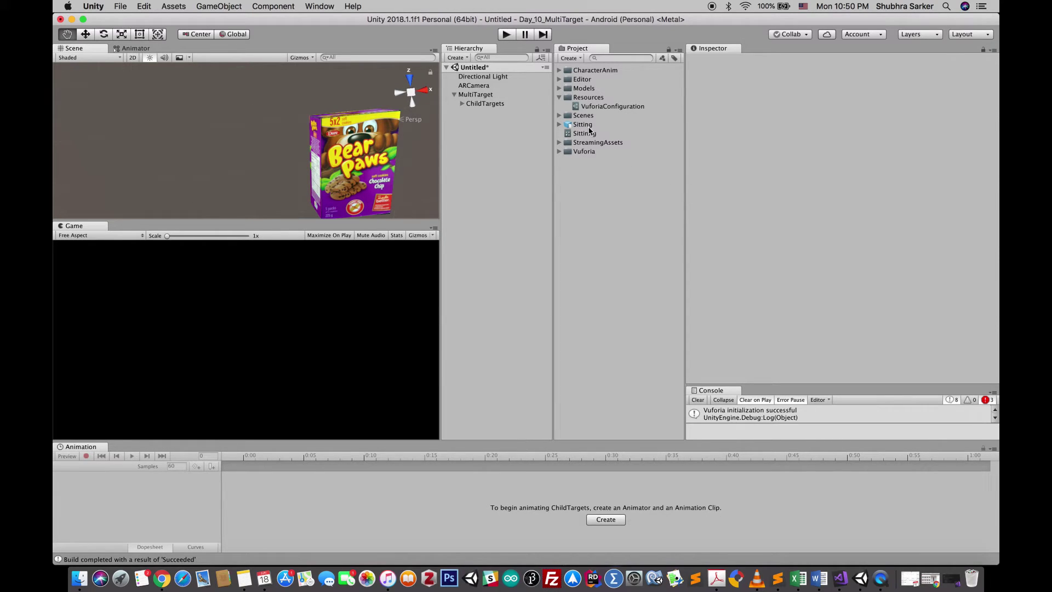
- Place the Sitting character on the box, parent it under MultiTarget, and widen the Scene view
click(584, 126)
drag(585, 126, 349, 104)
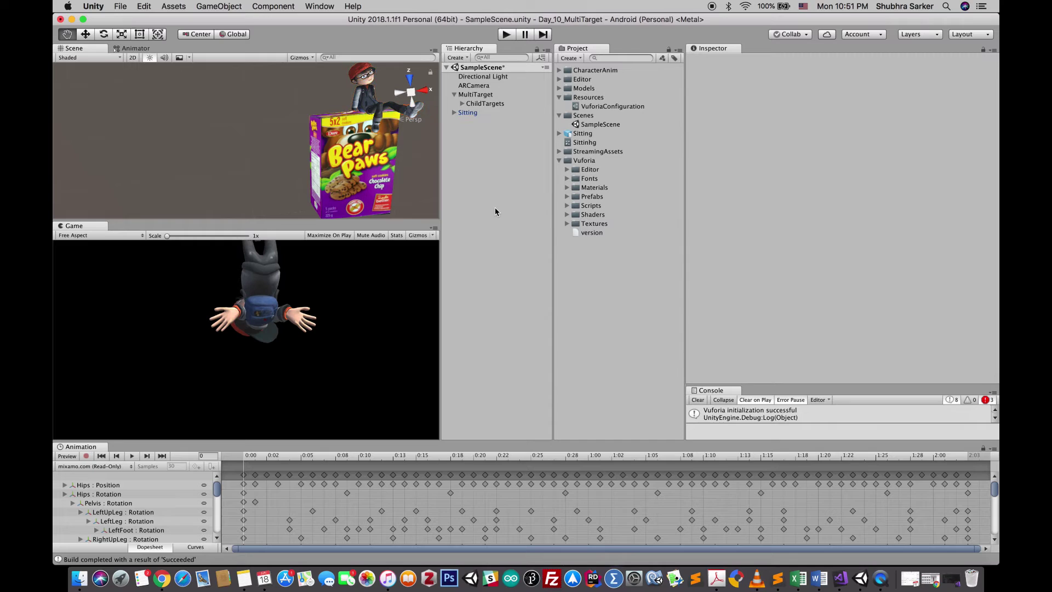
right_drag(368, 159, 391, 168)
drag(464, 115, 475, 95)
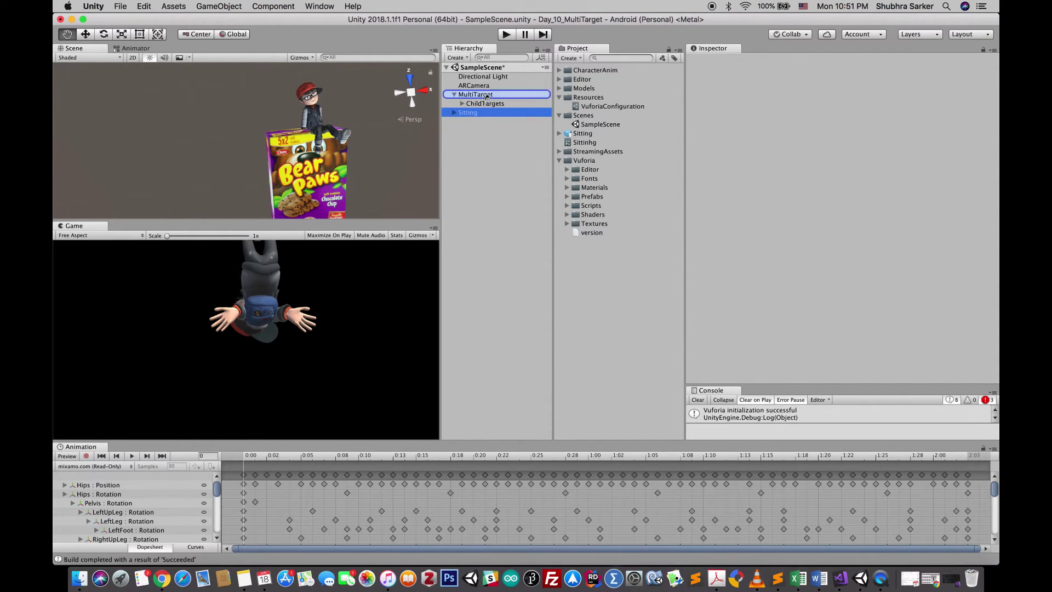
click(495, 175)
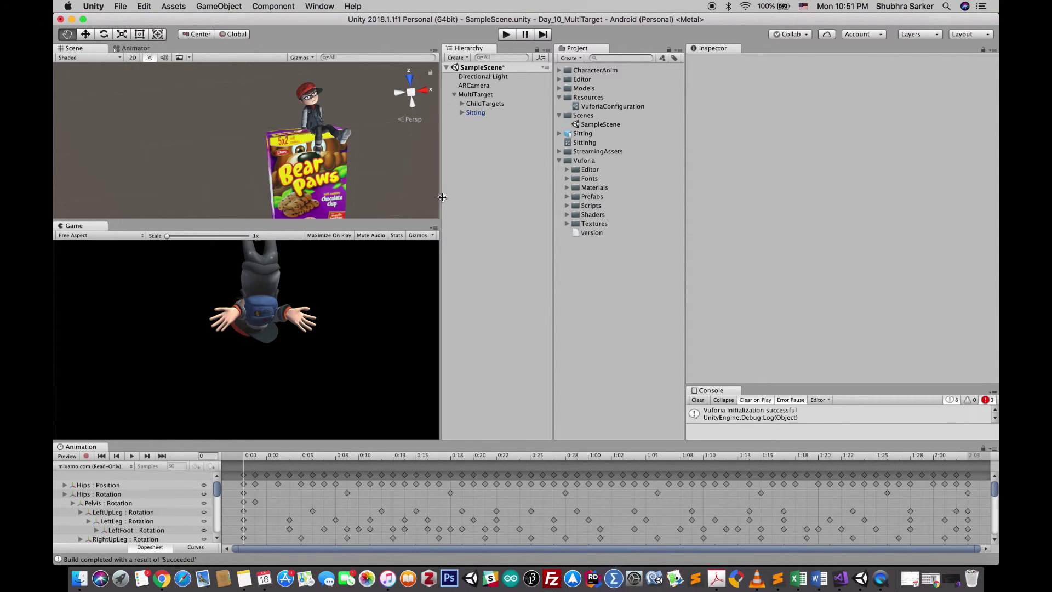
drag(442, 197, 511, 191)
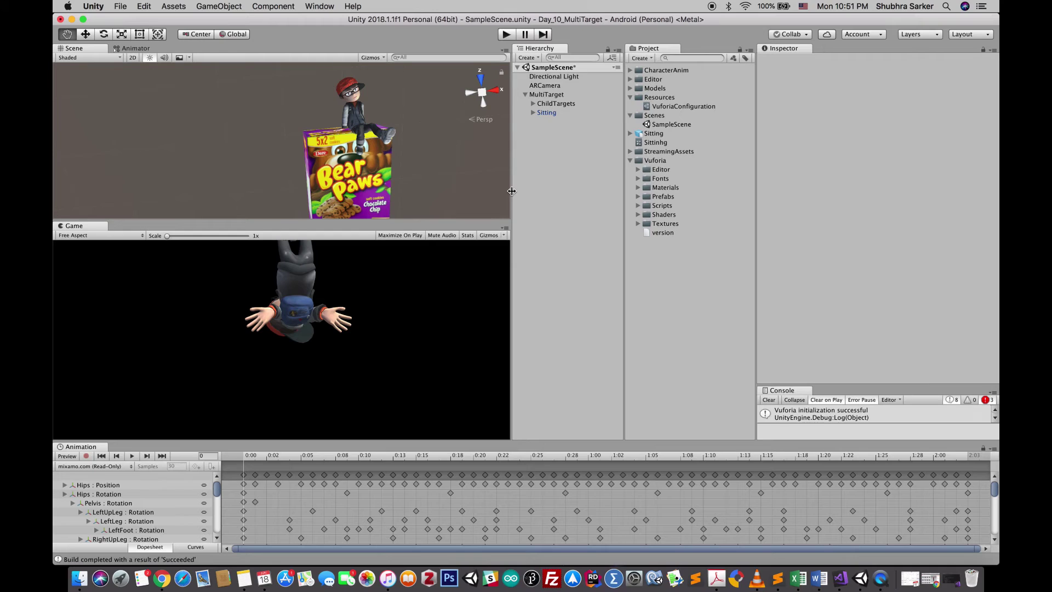